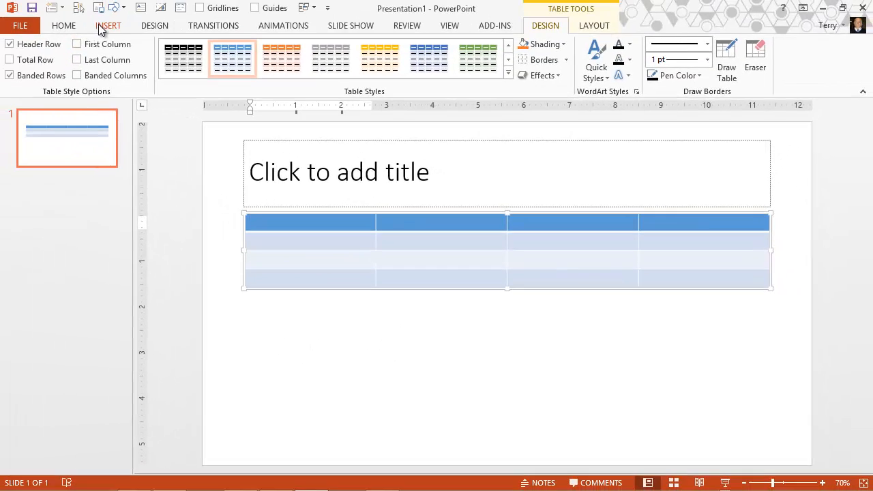
Step: Insert a second 4x4 table on slide 1
left_click(101, 26)
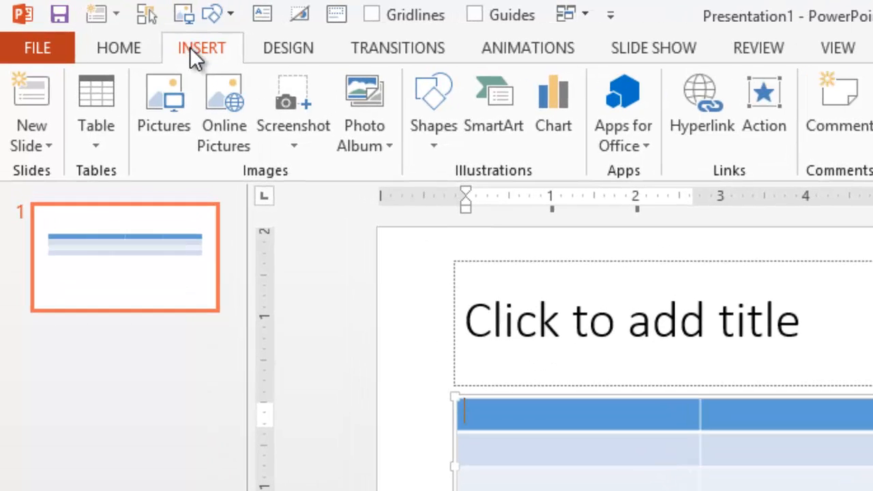
left_click(95, 147)
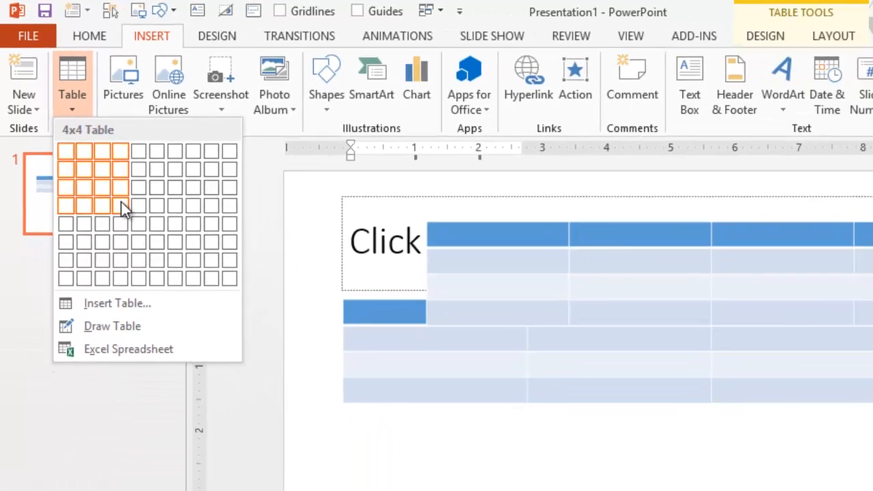
left_click(159, 274)
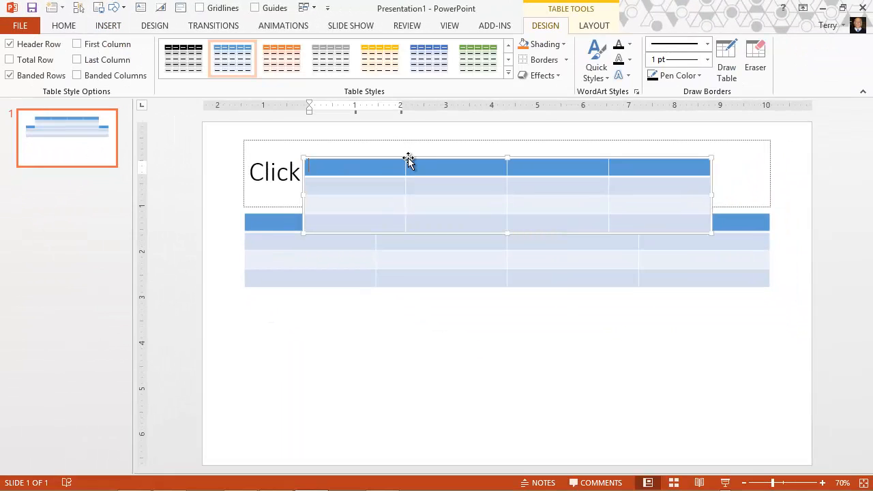
Step: Move the new table below the first one and enlarge it to roughly the first table's width
left_click_drag(407, 160, 407, 333)
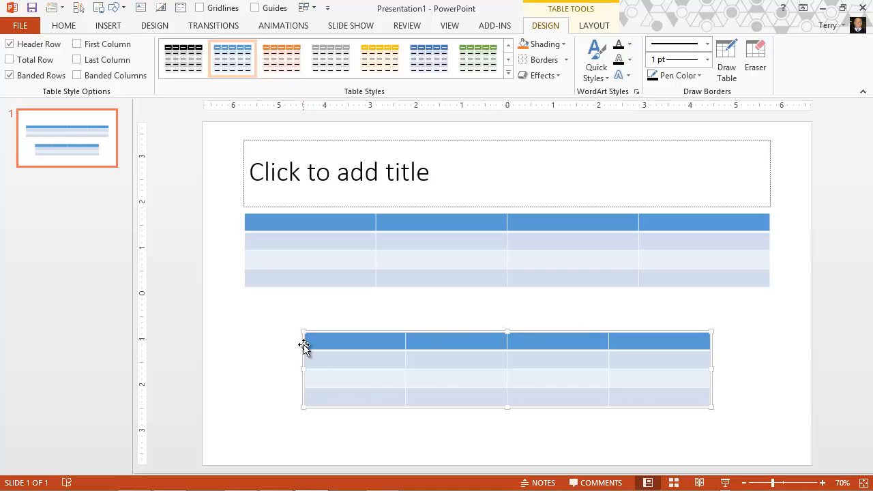
left_click_drag(304, 332, 244, 315)
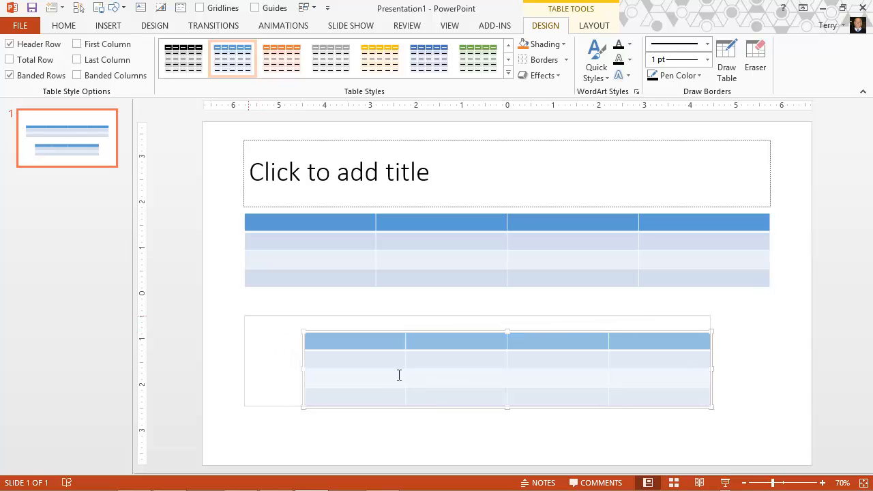
left_click_drag(711, 407, 776, 413)
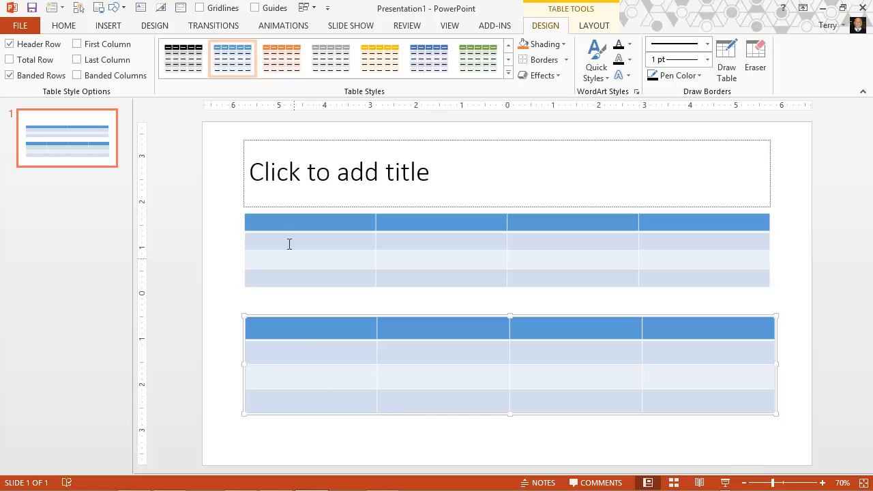
Step: Add a new slide with the Blank layout after slide 1
left_click(72, 190)
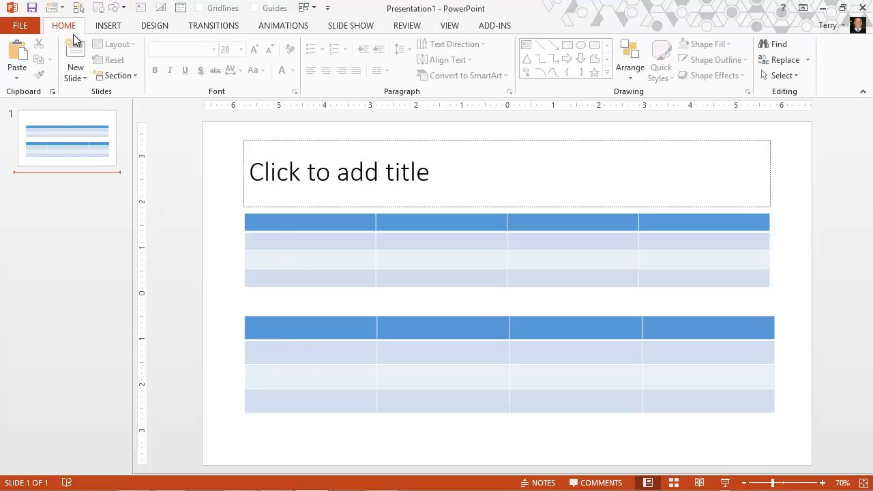
left_click(85, 72)
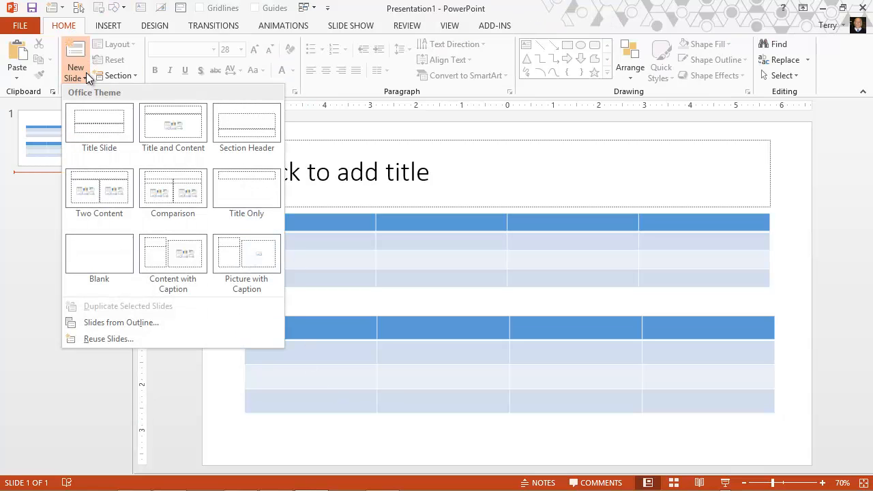
left_click(116, 252)
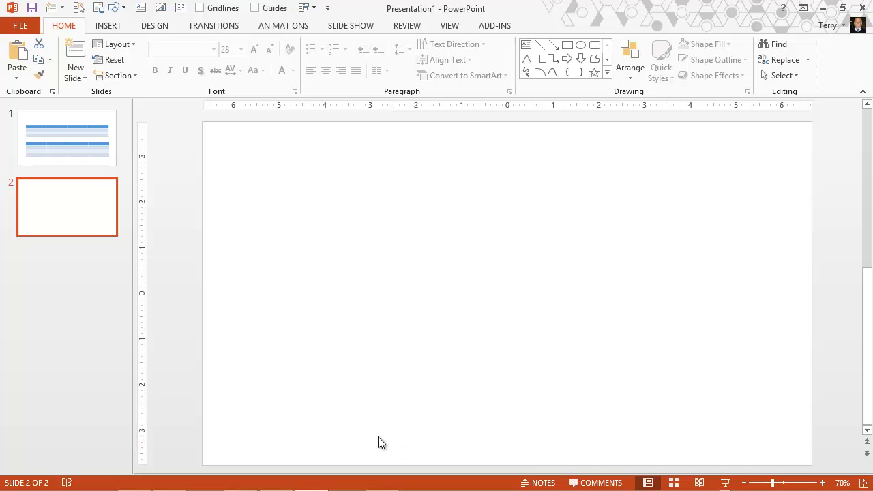
Step: Switch to Word and copy the selected "Active Students Using Blackboard" table
mouse_move(320, 489)
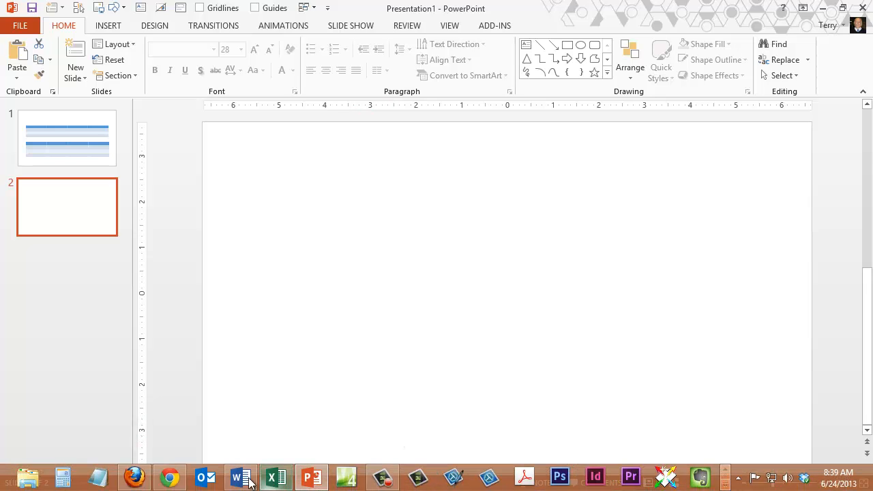
left_click(249, 482)
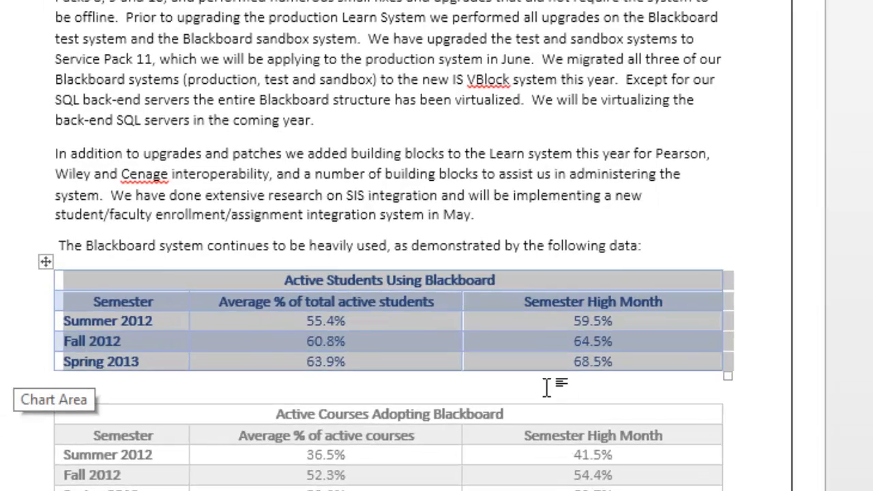
right_click(227, 321)
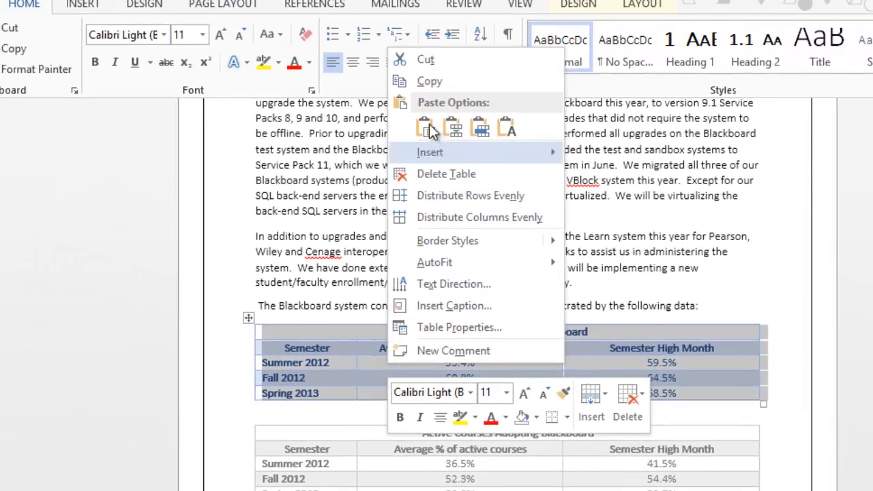
left_click(437, 80)
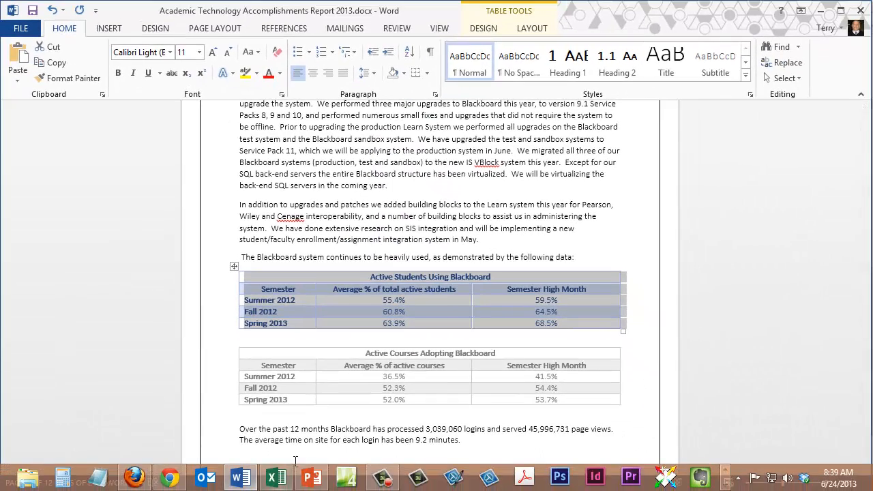
Step: Switch back to PowerPoint and paste the copied table on slide 2 using the destination styles
left_click(311, 485)
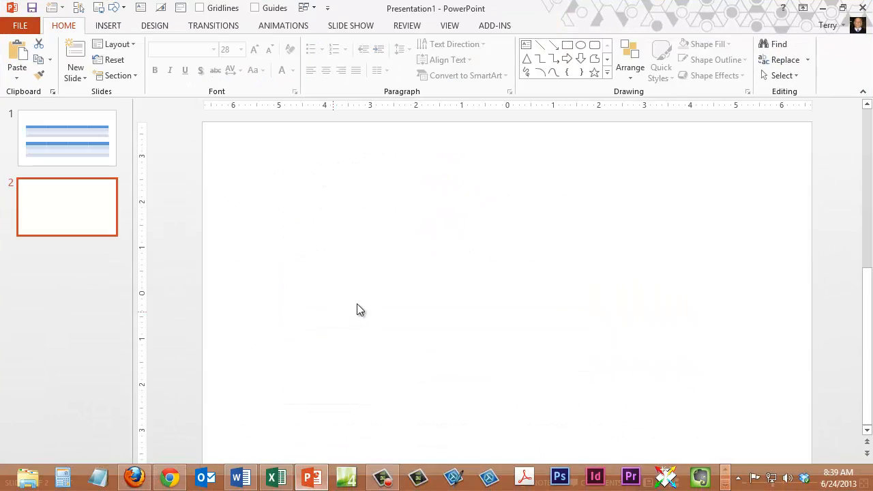
right_click(303, 188)
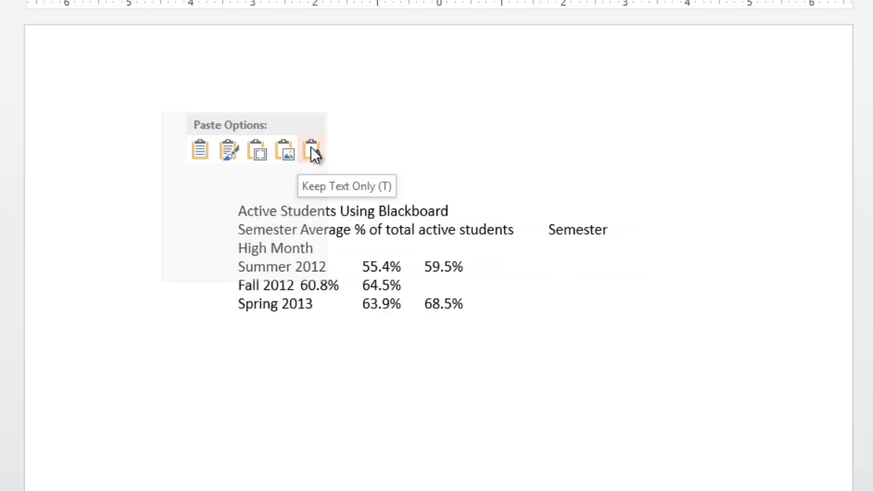
left_click(206, 150)
Step: Reposition and enlarge the pasted table on slide 2 and set its font size to 24
left_click_drag(236, 263, 137, 140)
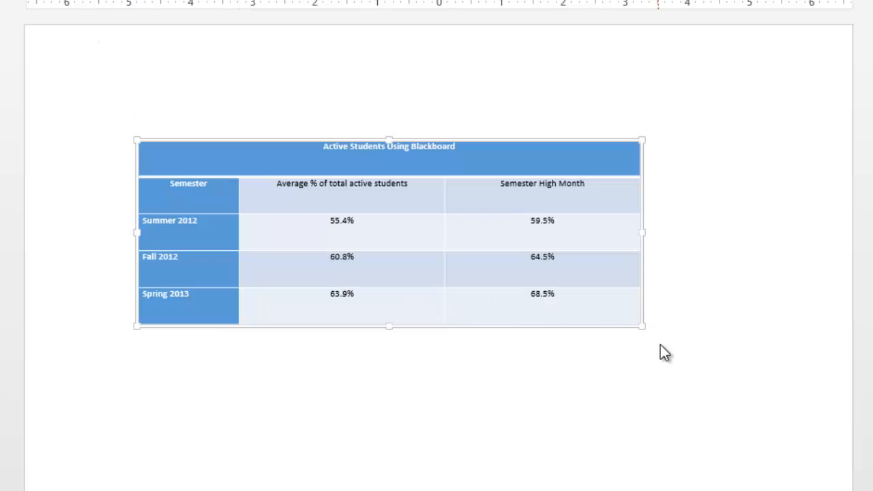
left_click_drag(641, 326, 777, 404)
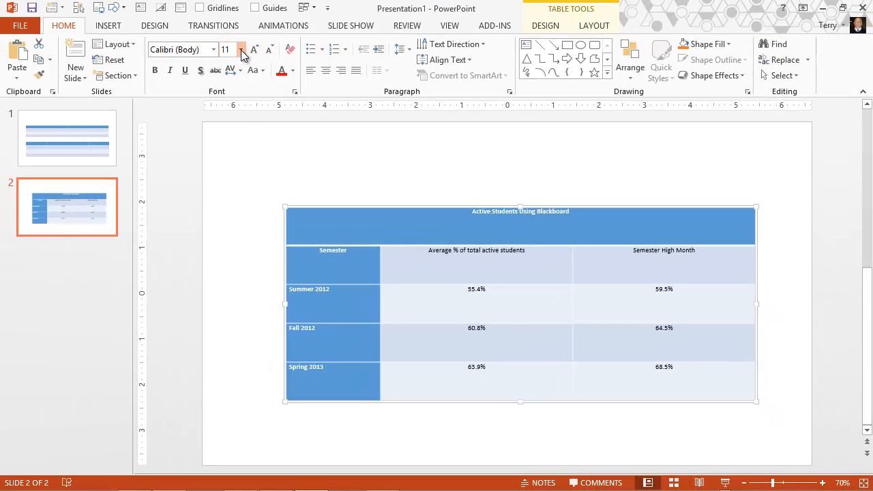
left_click(119, 0)
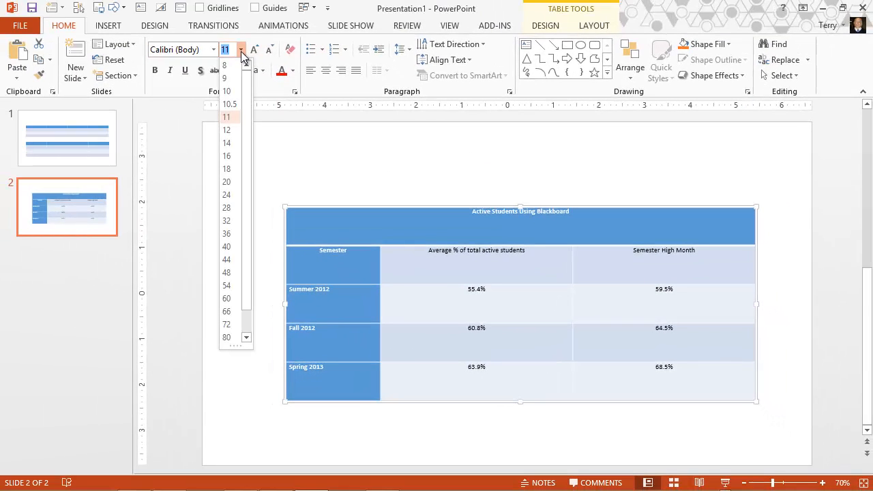
left_click(228, 194)
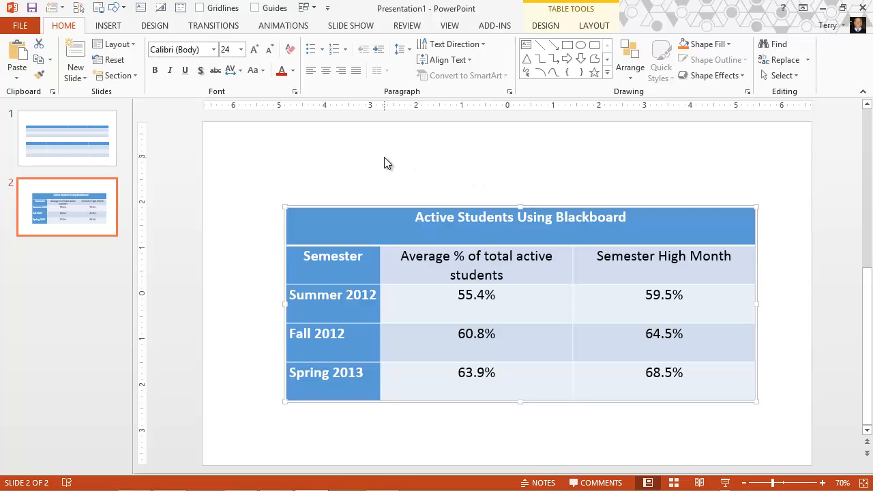
Step: Add a new slide with the Blank layout after slide 2
left_click(88, 248)
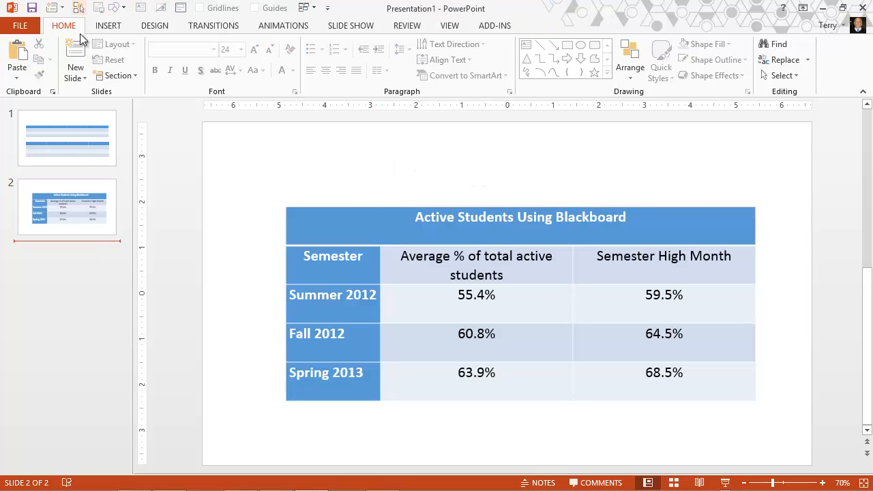
left_click(84, 75)
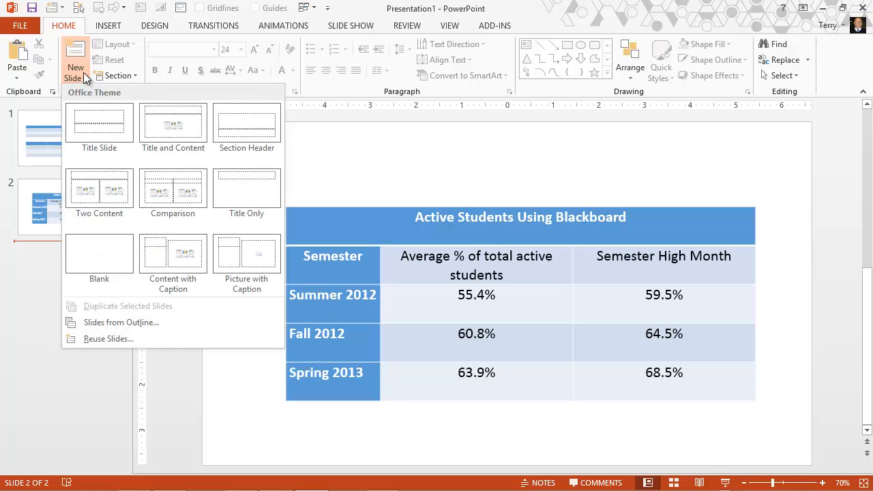
left_click(115, 246)
Step: Switch to Excel and copy the selected "Blackboard Adoption Rate 2011" range B3:E16
mouse_move(164, 485)
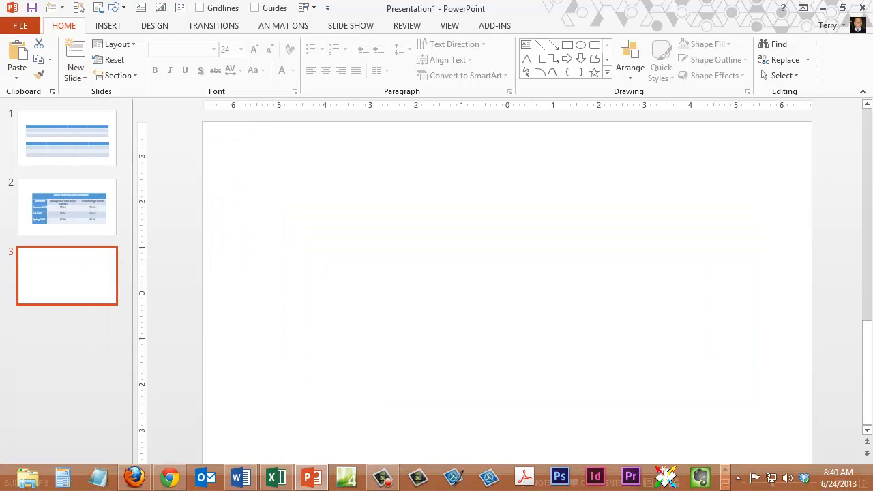
left_click(282, 480)
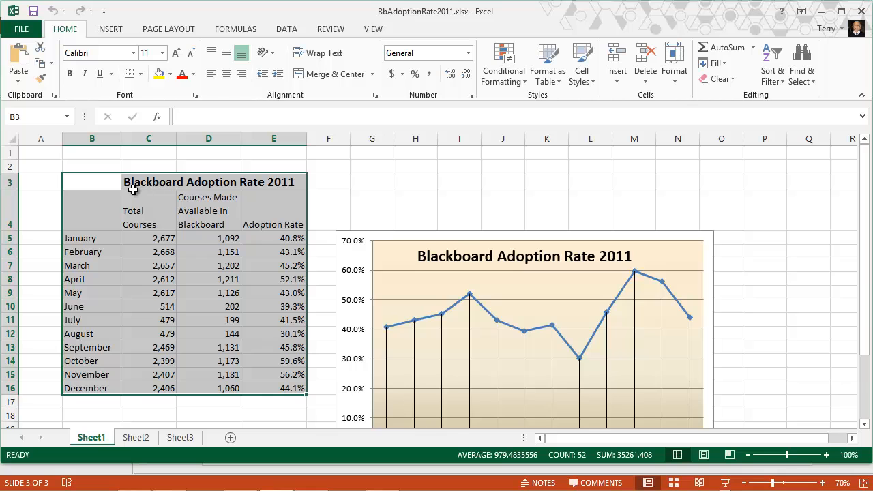
right_click(142, 206)
left_click(191, 231)
Step: Switch back to PowerPoint and paste the Excel range on slide 3 with the Embed option
mouse_move(286, 487)
left_click(311, 477)
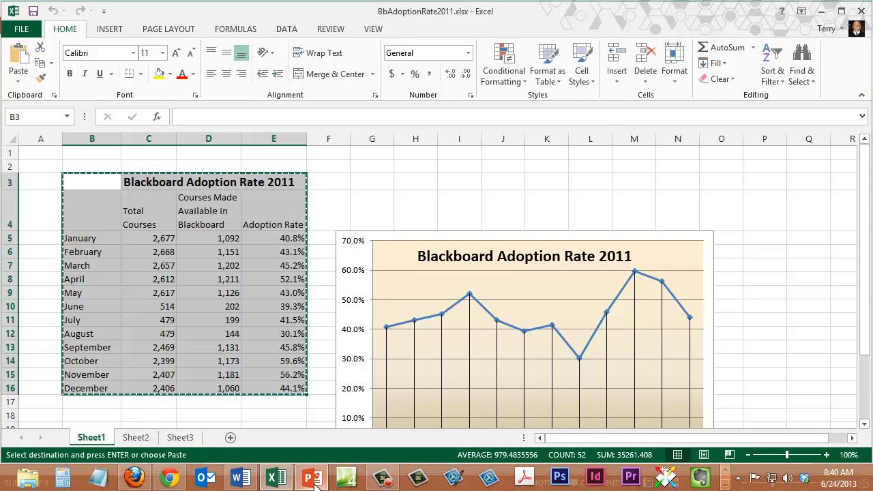
right_click(375, 193)
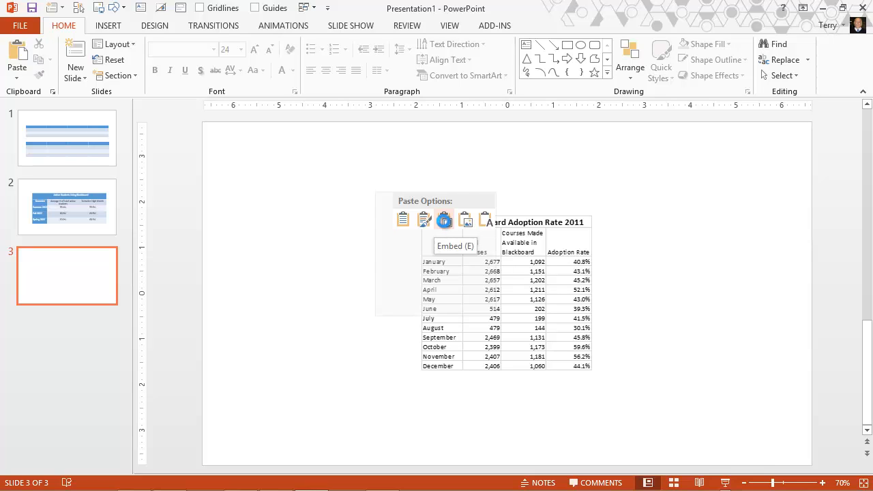
left_click(445, 223)
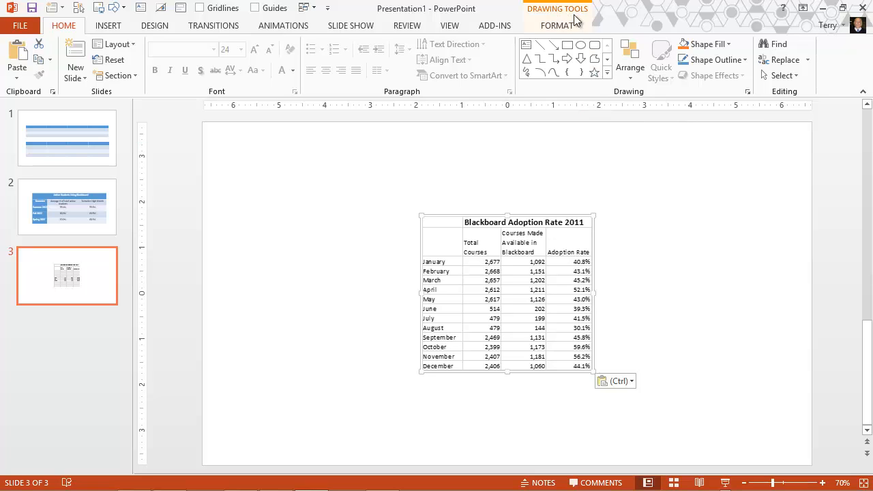
Step: Select the embedded worksheet on slide 3 and show its drawing format options
left_click(677, 242)
left_click(540, 230)
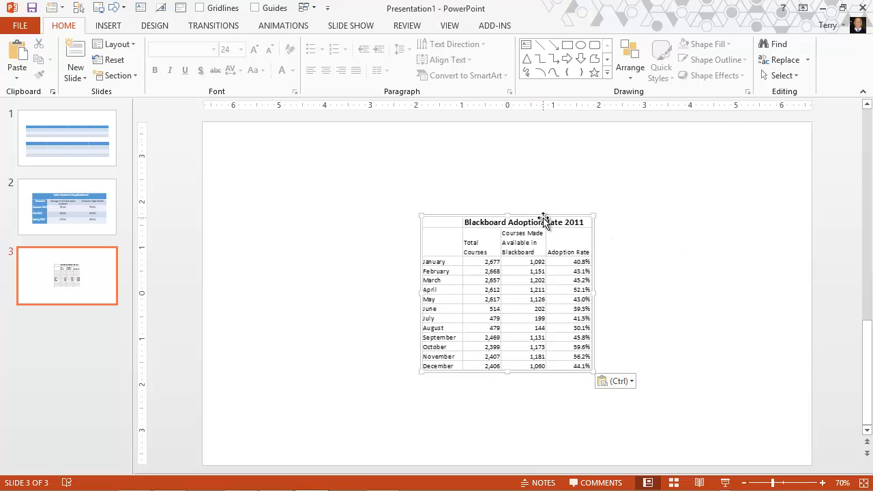
left_click(551, 20)
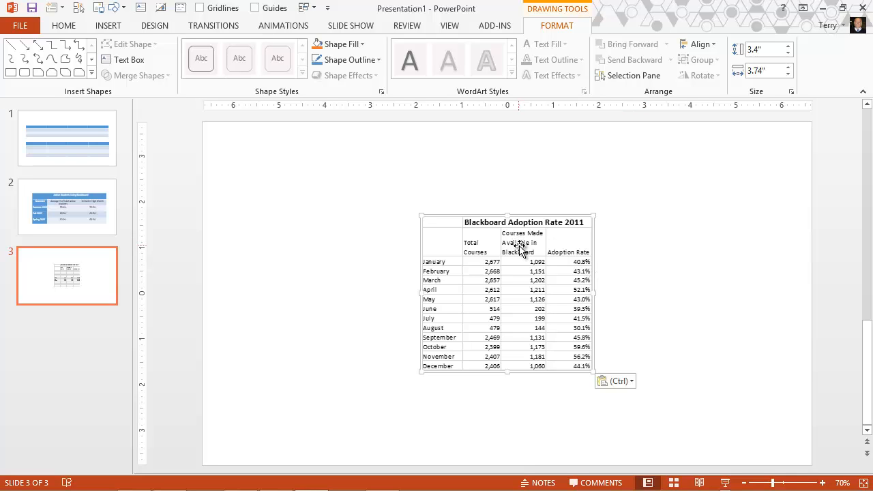
Step: Extend the embedded worksheet's visible area to include part of the chart, and enlarge the object to about 5.64" high by 8.98" wide
double_click(441, 238)
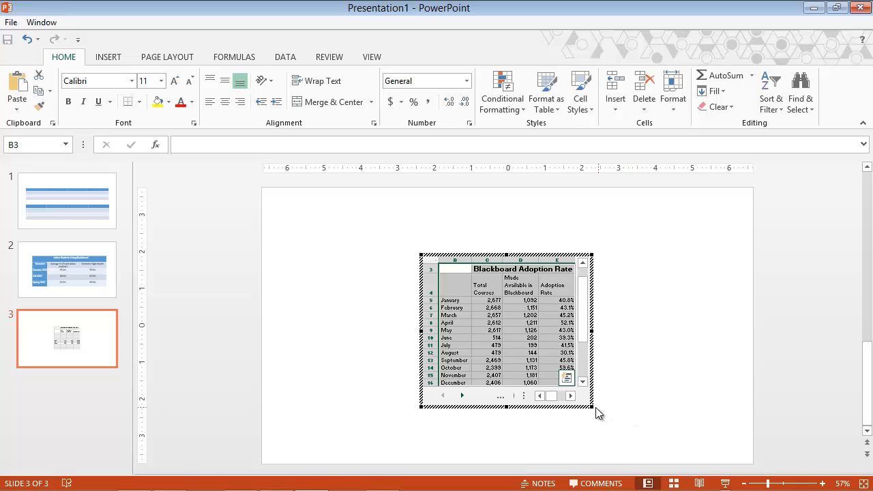
left_click_drag(593, 408, 690, 430)
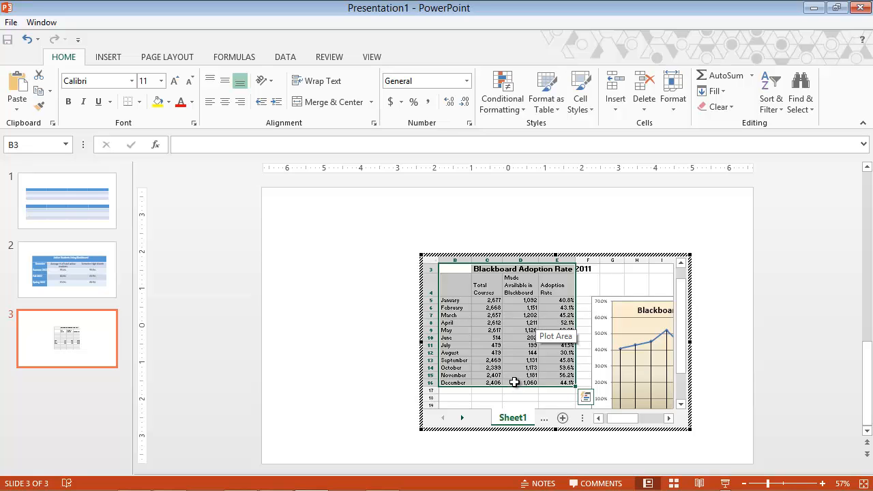
left_click(381, 321)
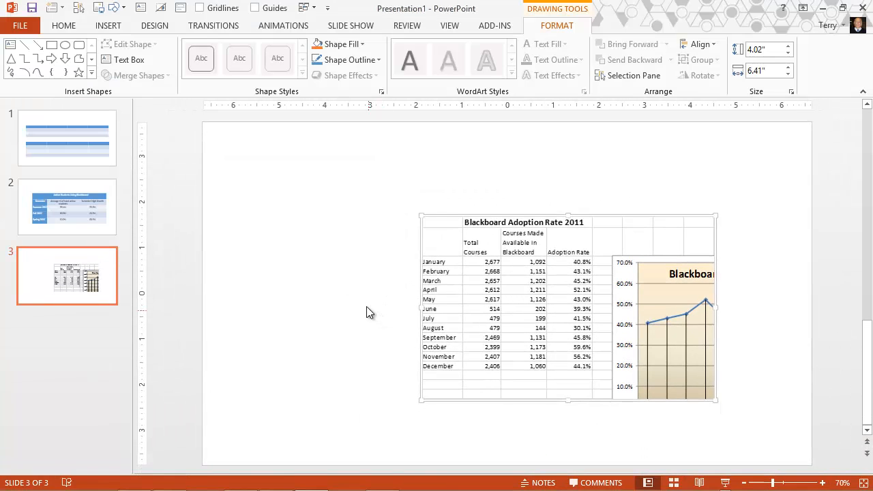
left_click_drag(424, 216, 304, 185)
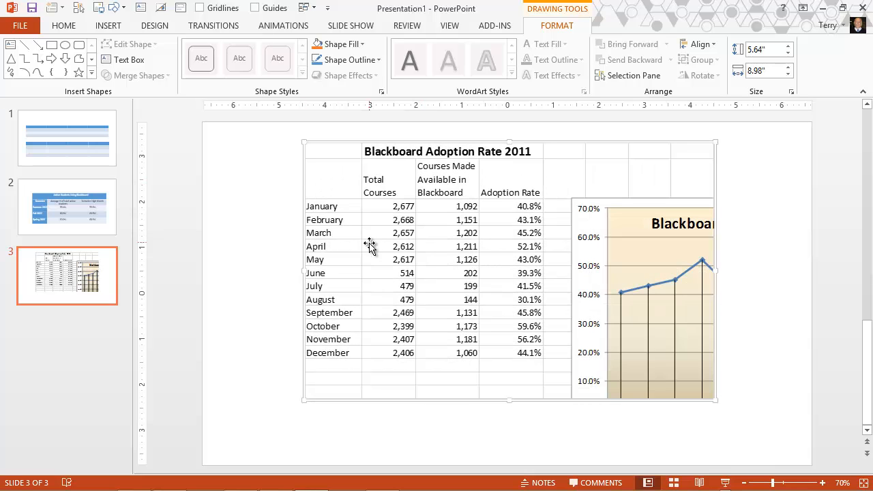
left_click(264, 294)
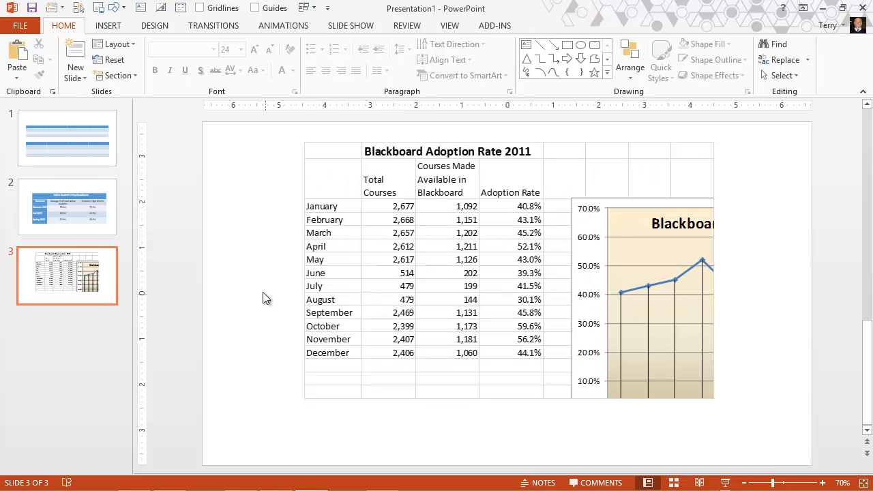
Step: Add a new slide with the Blank layout after slide 3
left_click(83, 330)
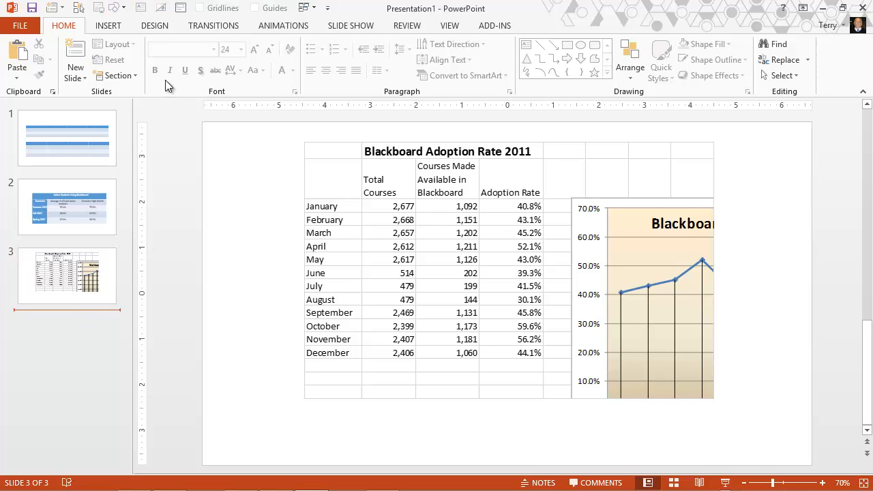
left_click(111, 27)
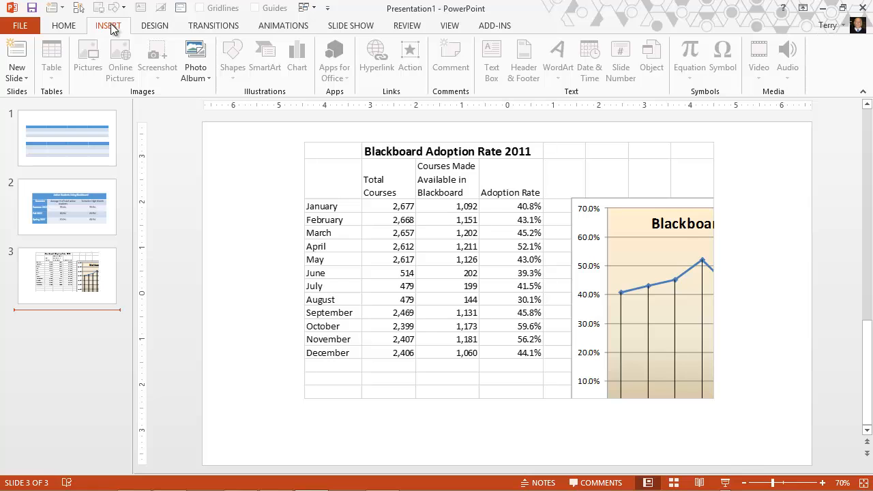
left_click(73, 31)
left_click(81, 77)
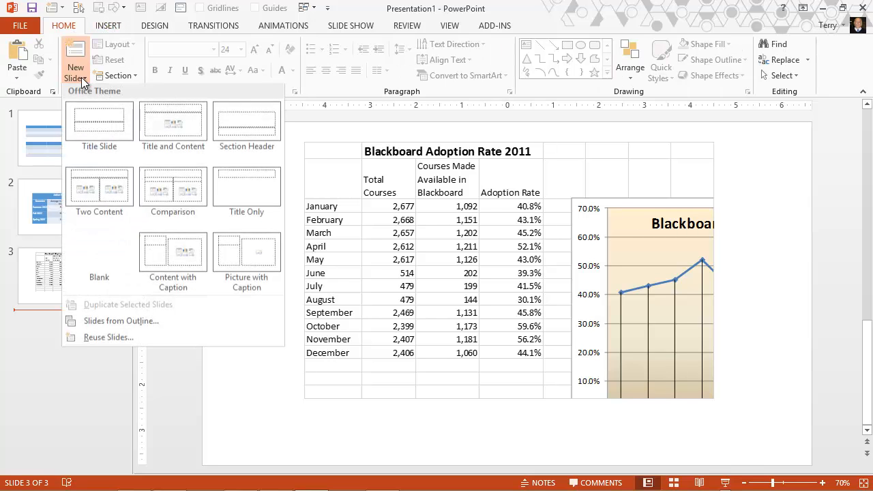
left_click(94, 251)
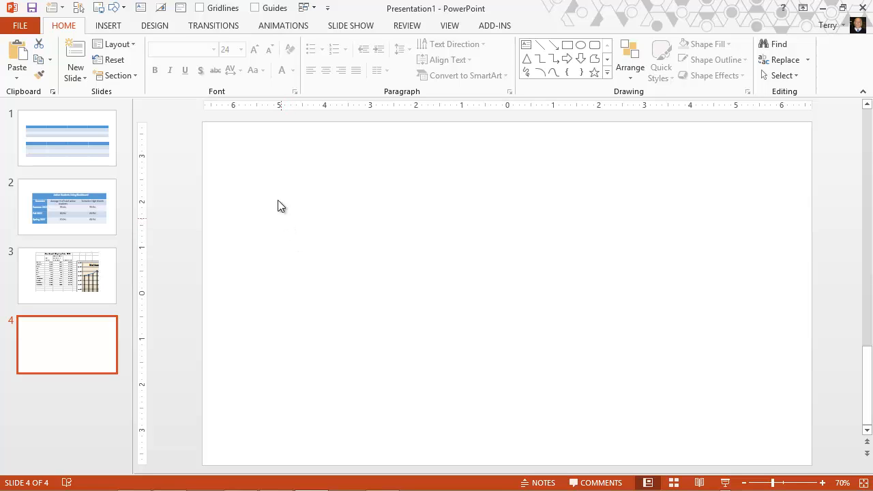
Step: Use Draw Table to draw a single-cell table outline about 8.8" wide by 2" high in the upper part of slide 4, then deselect it
left_click(106, 28)
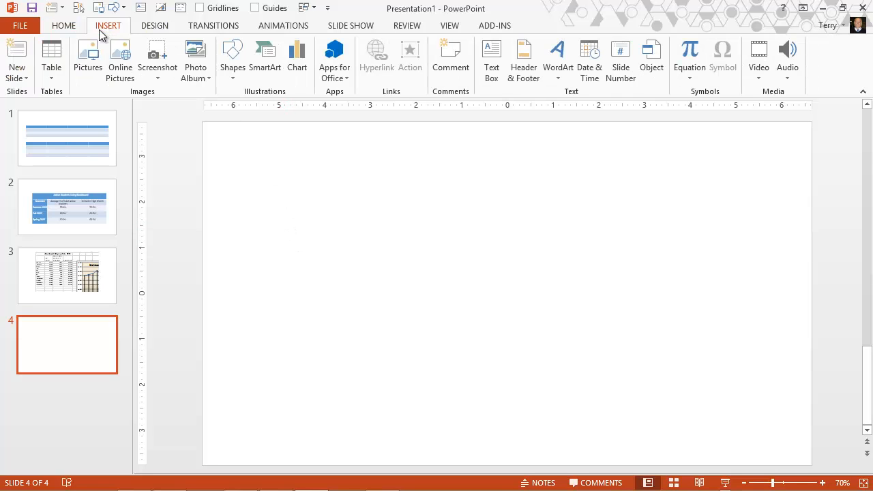
left_click(51, 75)
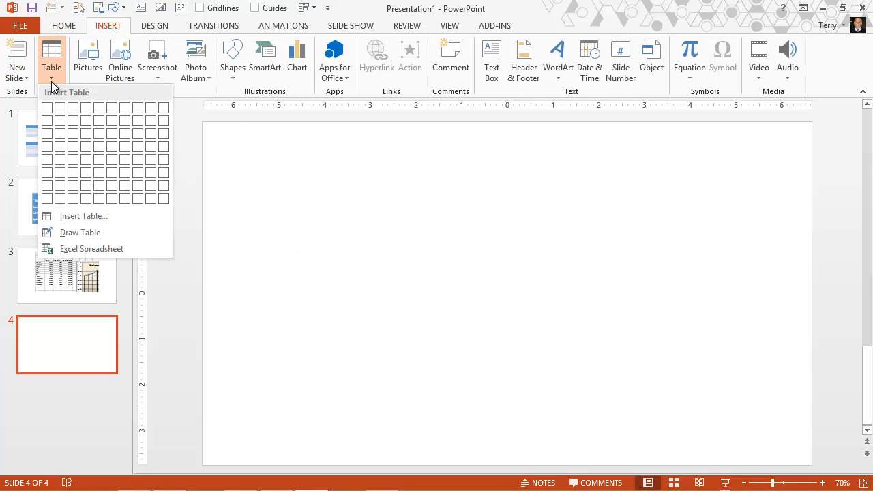
left_click(80, 232)
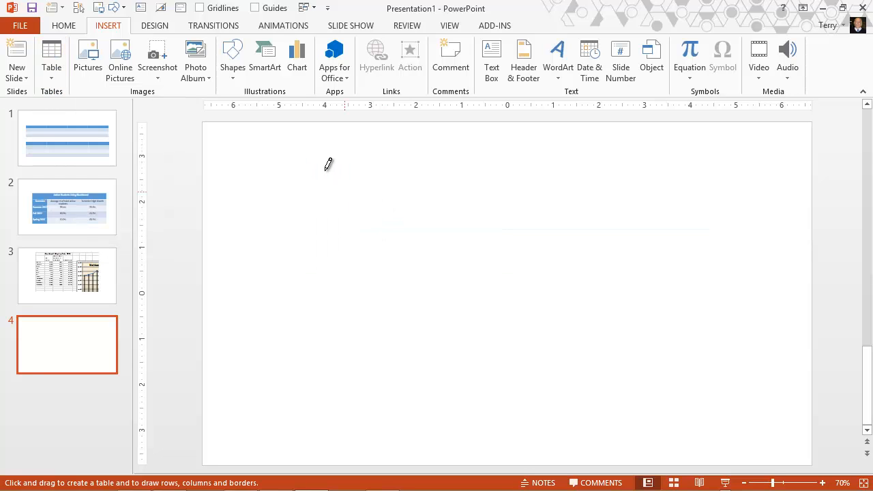
mouse_move(322, 171)
left_mouse_down()
mouse_move(737, 236)
mouse_move(711, 266)
mouse_move(725, 265)
left_mouse_up()
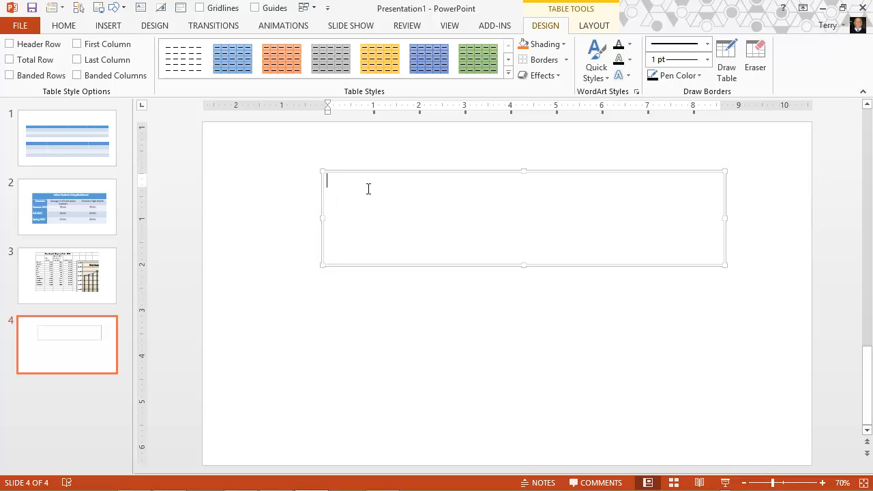
left_click(258, 184)
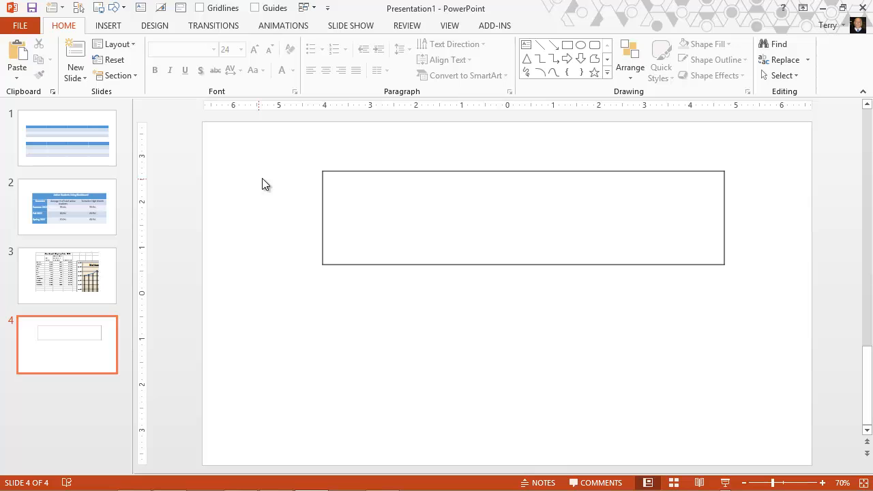